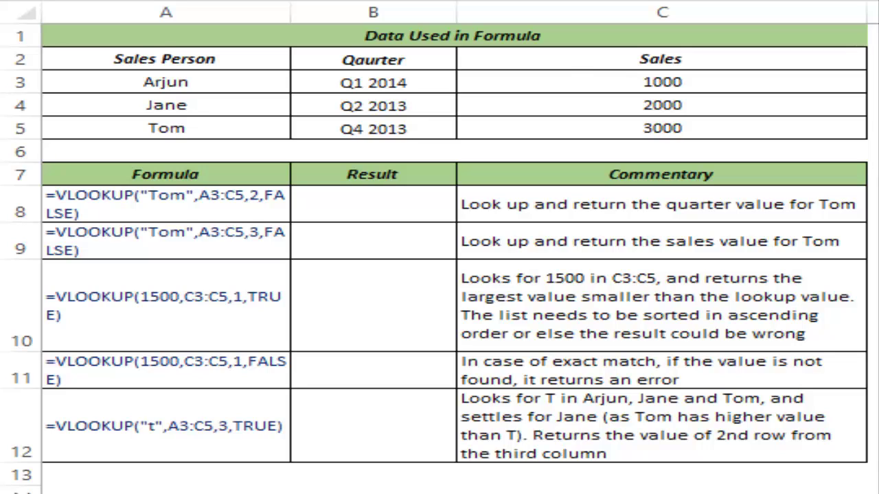
Step: Begin a VLOOKUP formula in B8 with the salesperson's name from A5 as a quoted text lookup value
left_click(364, 208)
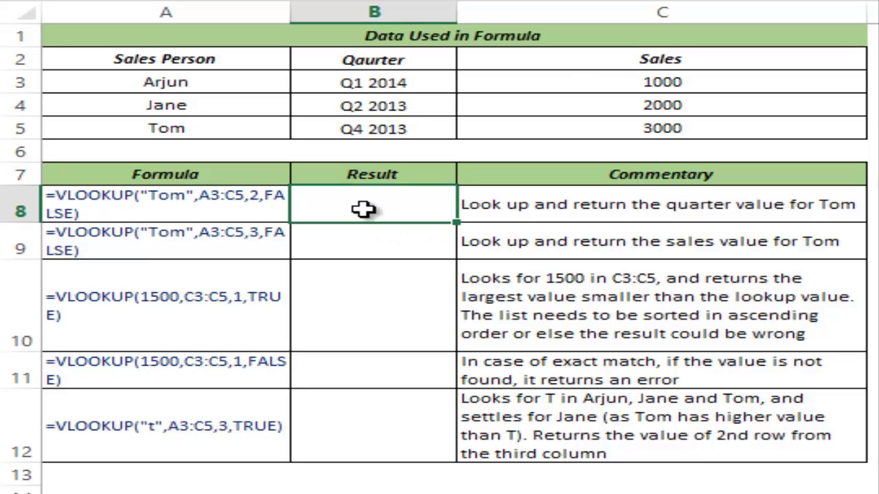
type("=vl")
key("Tab")
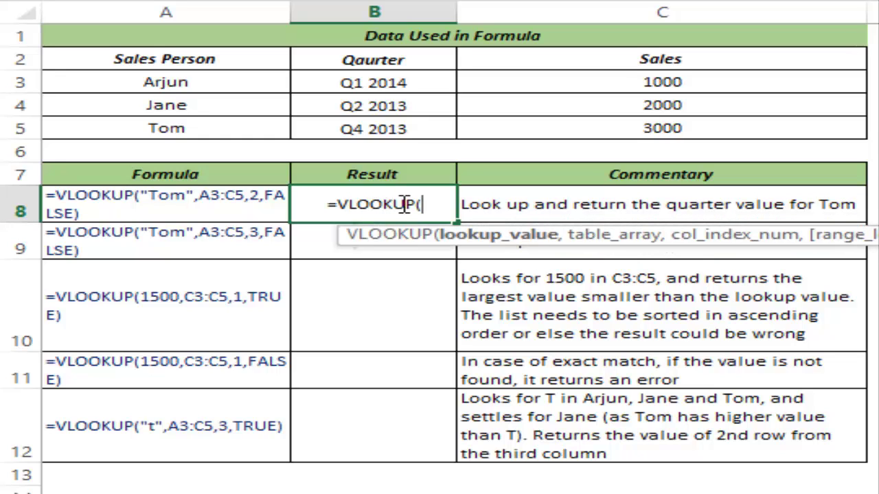
left_click_drag(325, 244, 120, 245)
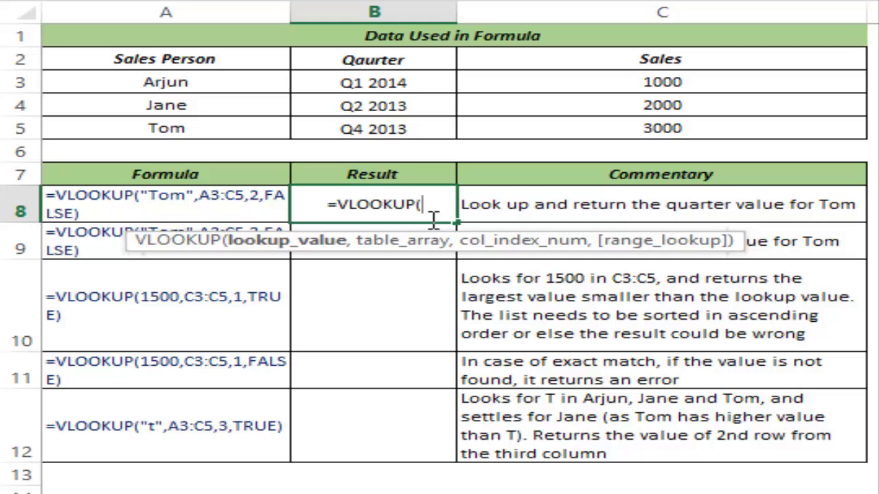
type("\"")
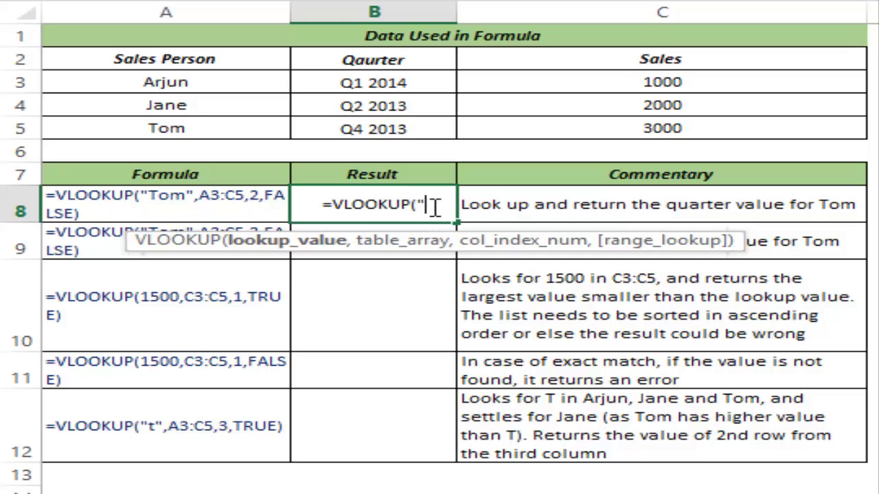
type("Tom")
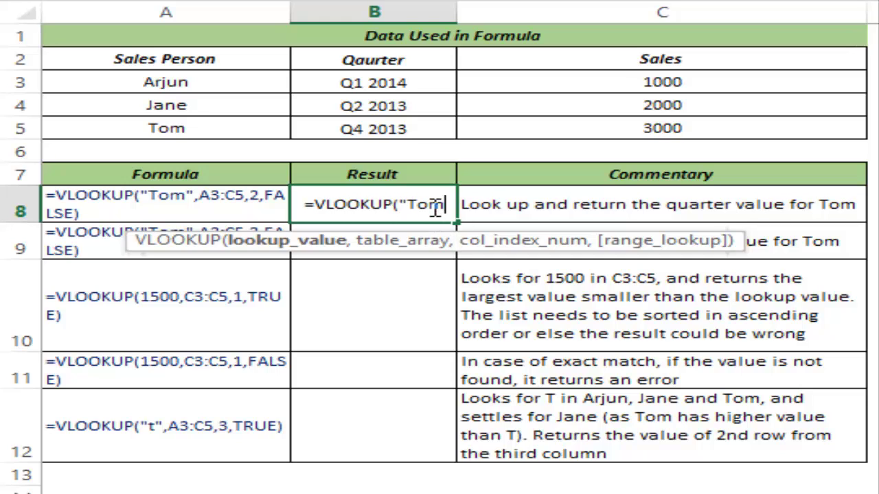
type("\"")
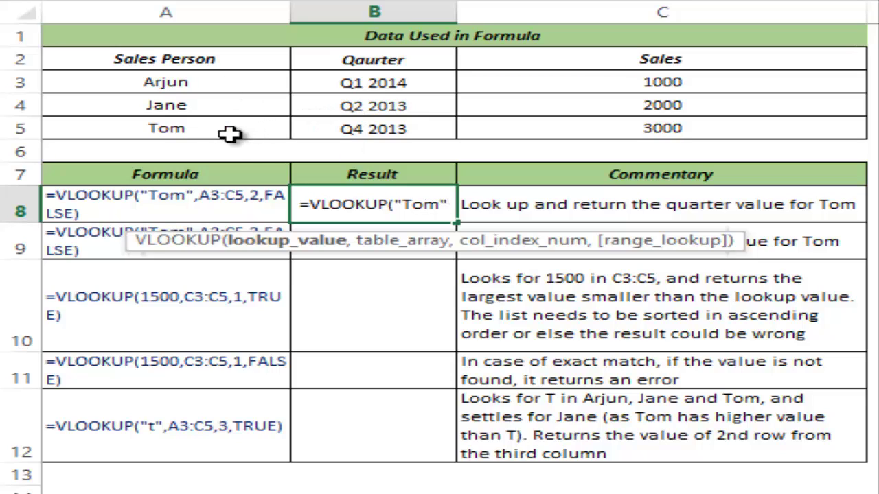
type(",")
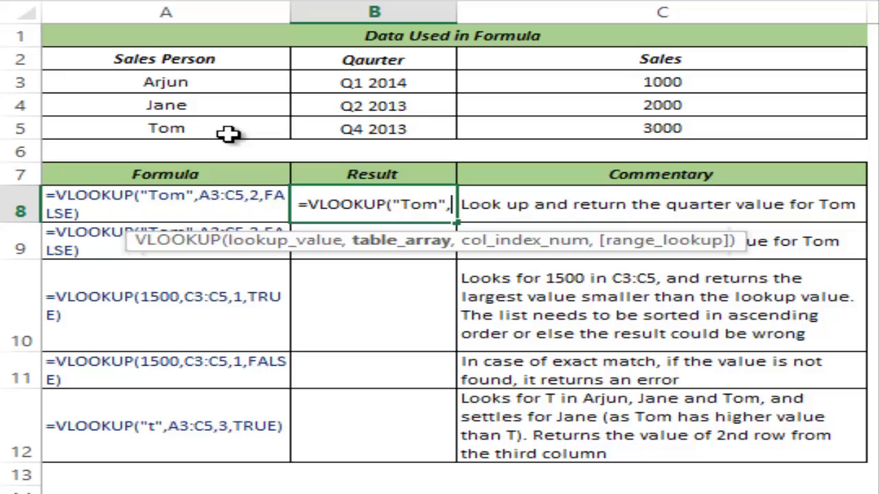
Step: Complete the B8 lookup with table array A3:C5, column index 2 and FALSE for an exact match
left_click(212, 84)
left_click_drag(212, 85, 534, 123)
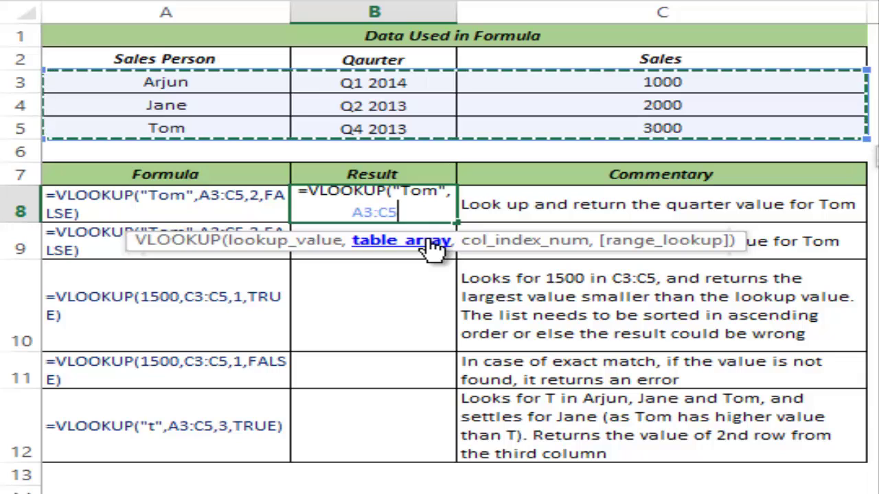
type(",")
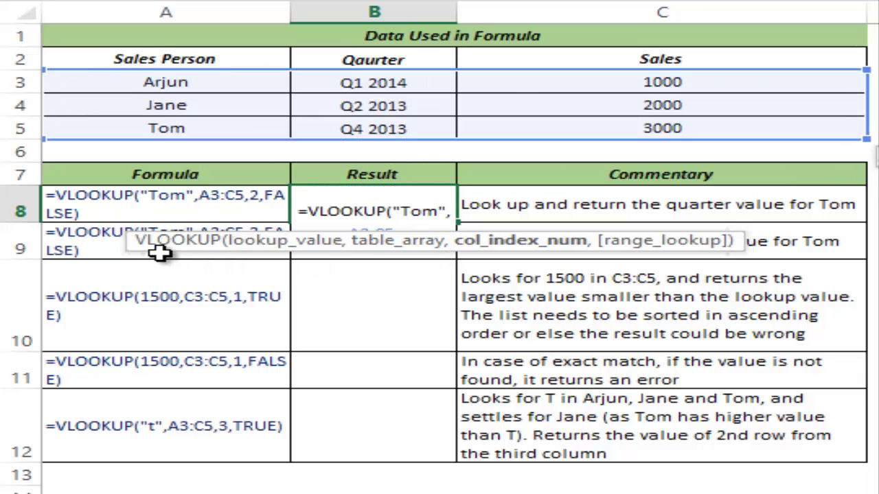
left_click_drag(158, 248, 159, 275)
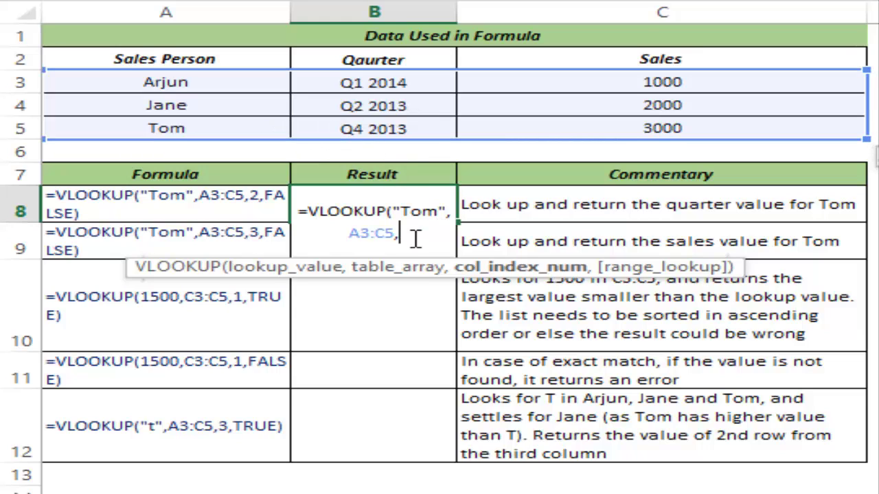
type("2")
type(",")
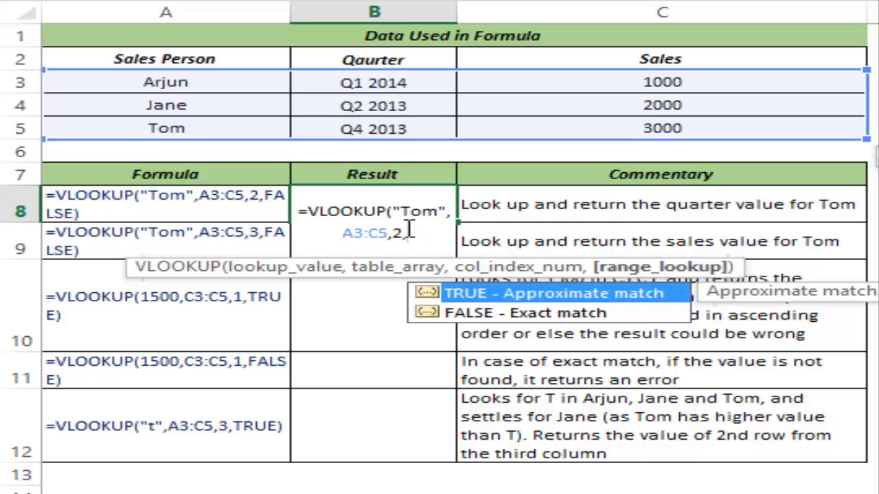
double_click(490, 315)
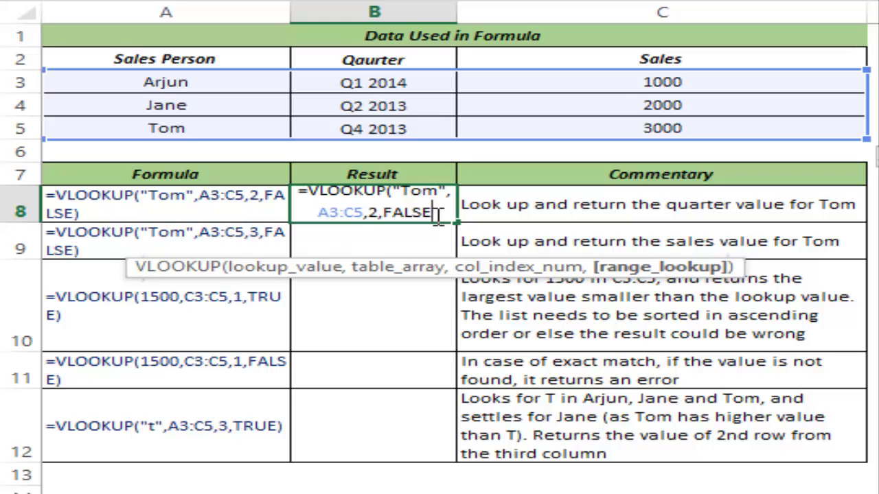
type(")")
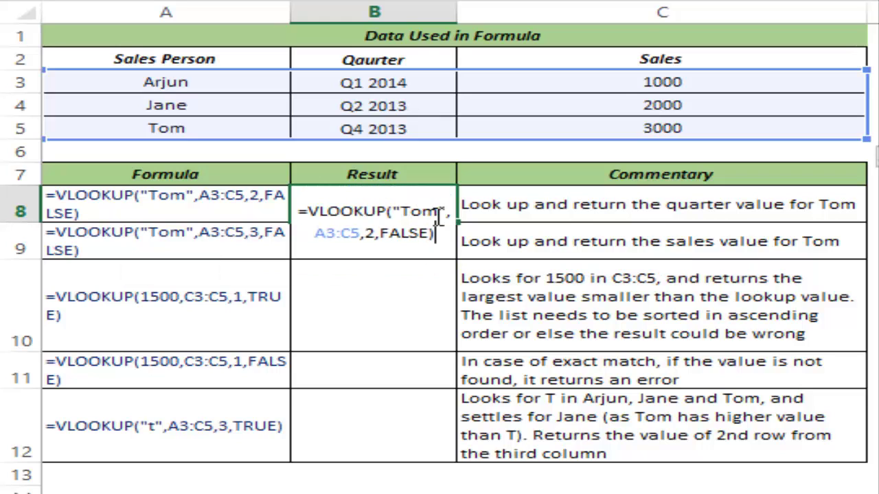
key("ctrl+Return")
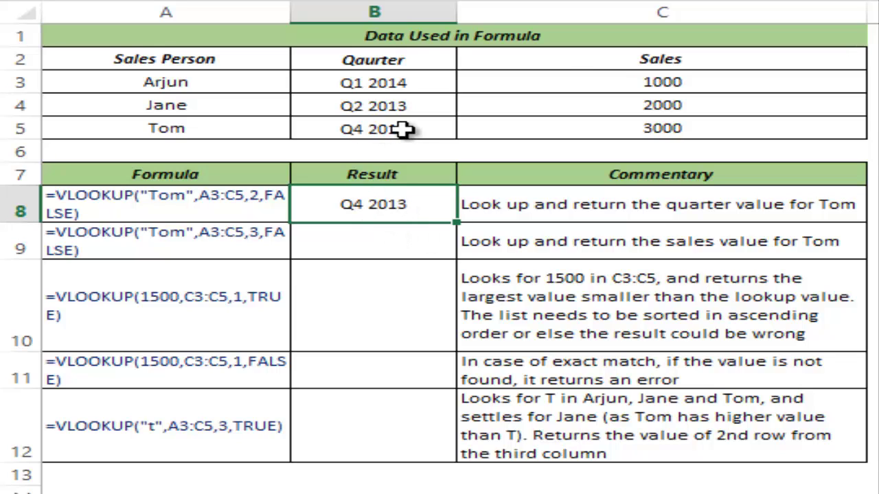
double_click(403, 190)
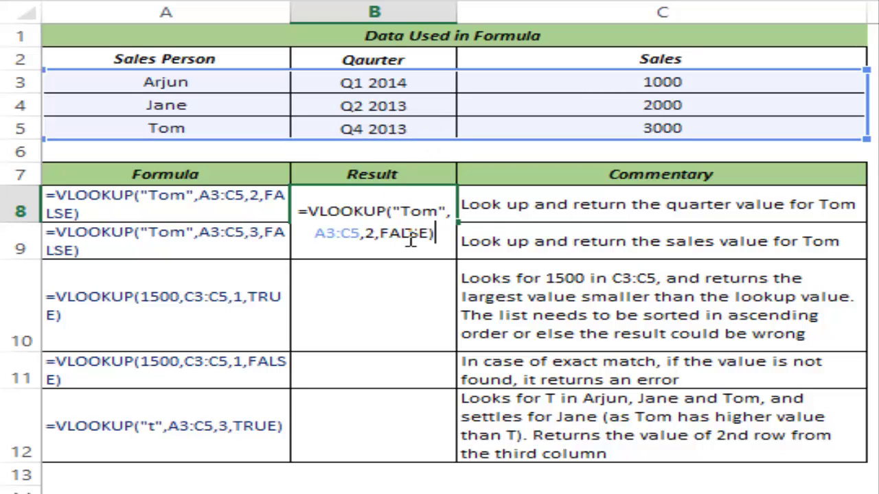
key("ctrl+Return")
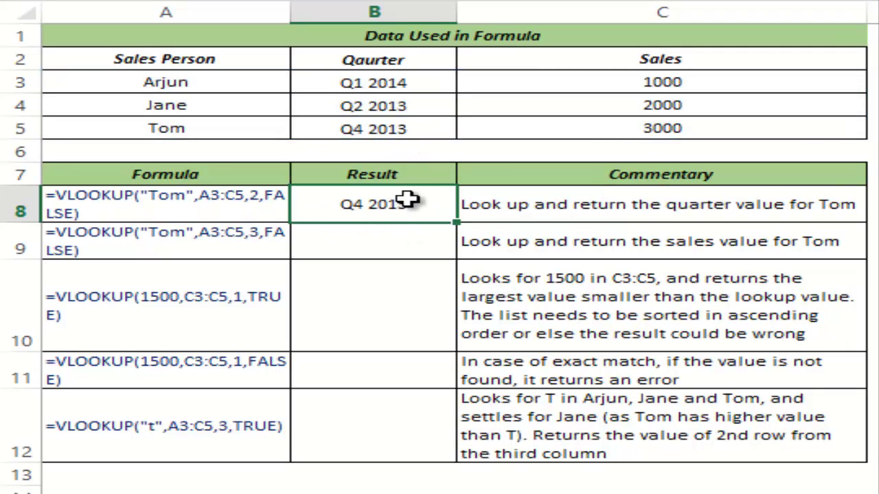
Step: Enter a VLOOKUP in B9 for the same quoted salesperson's name, using table A3:C5, column index 3 and 0 for an exact match
left_click(389, 237)
type("=")
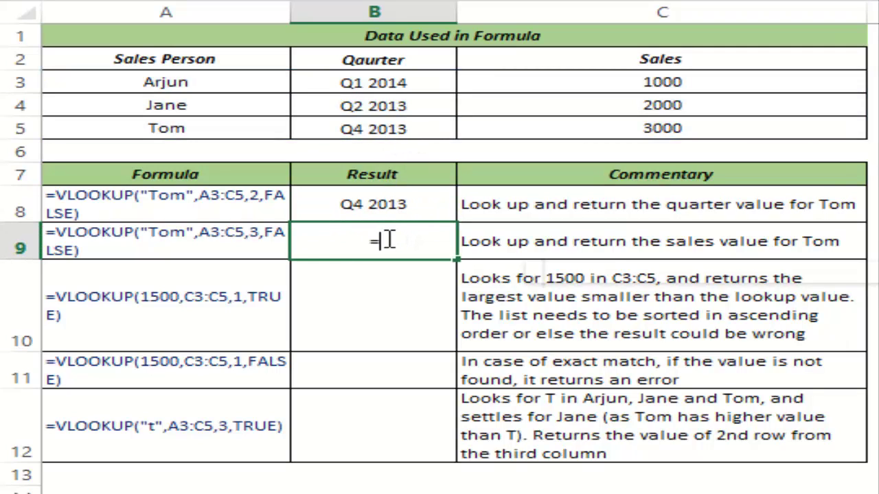
type("vloo")
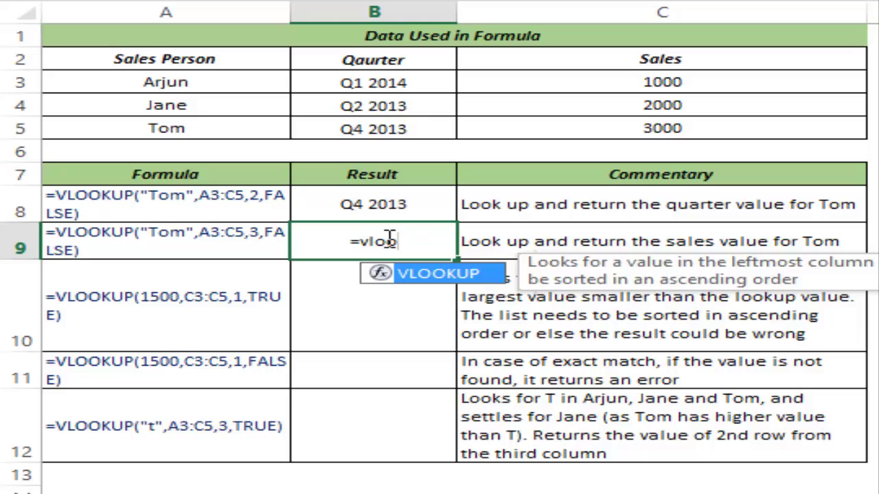
key("Tab")
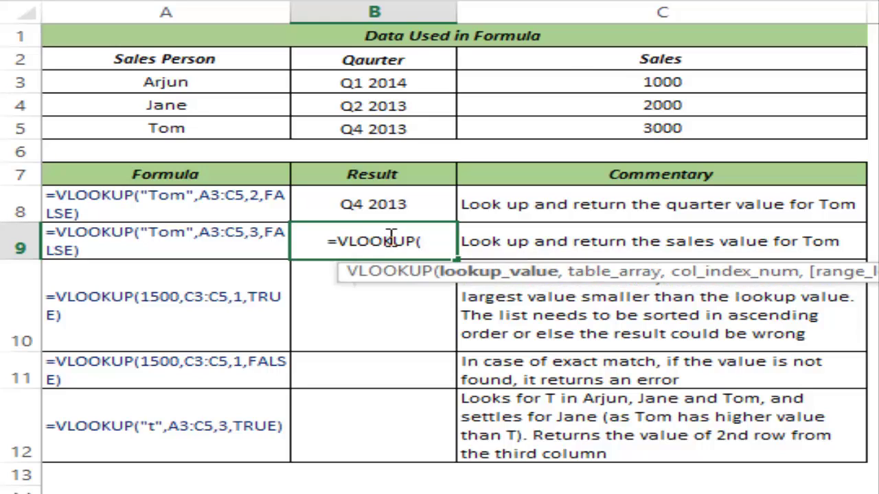
type("\"T")
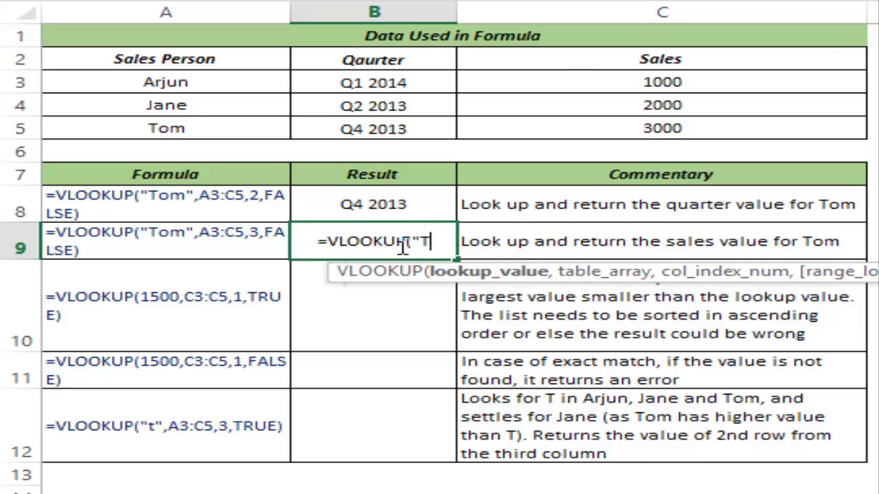
type("om\"")
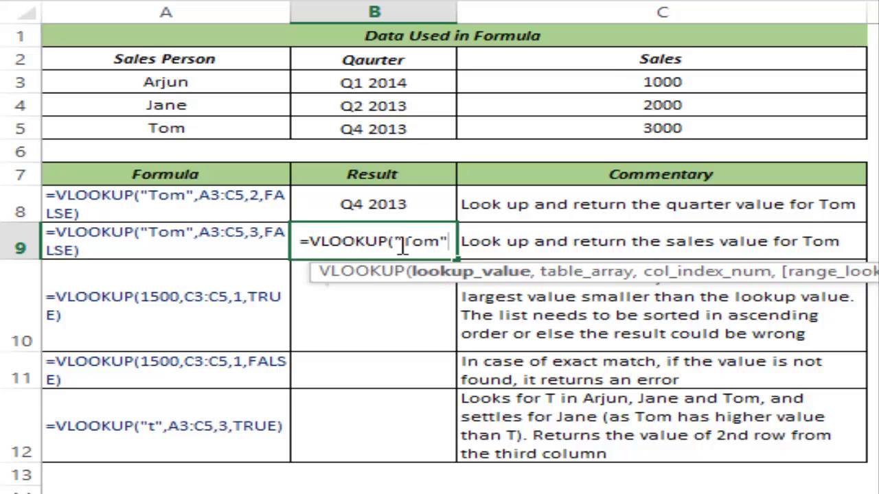
type(",")
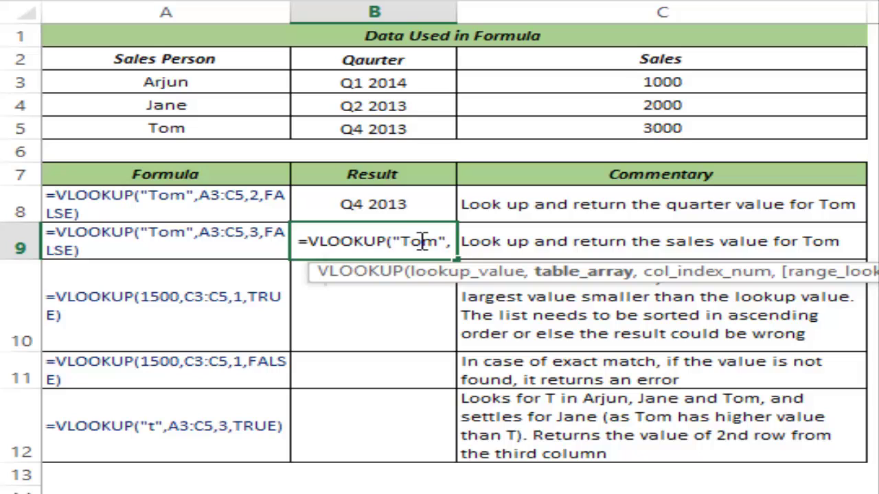
left_click_drag(203, 82, 583, 132)
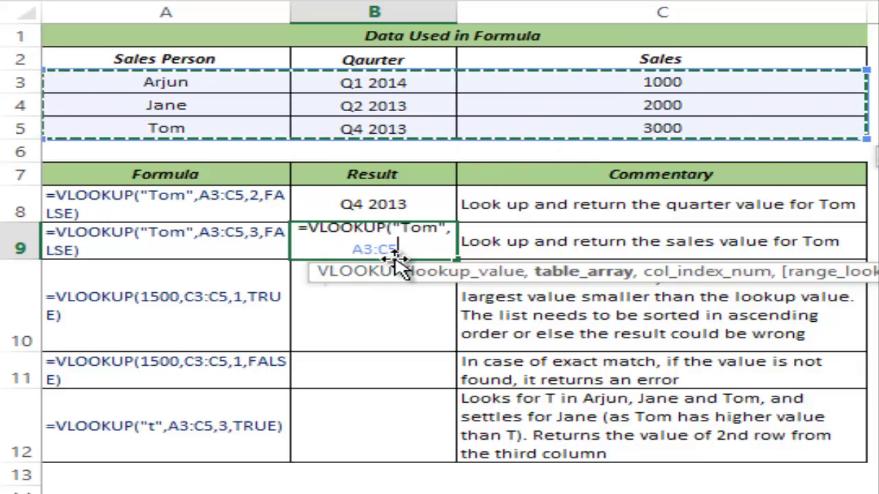
type(",")
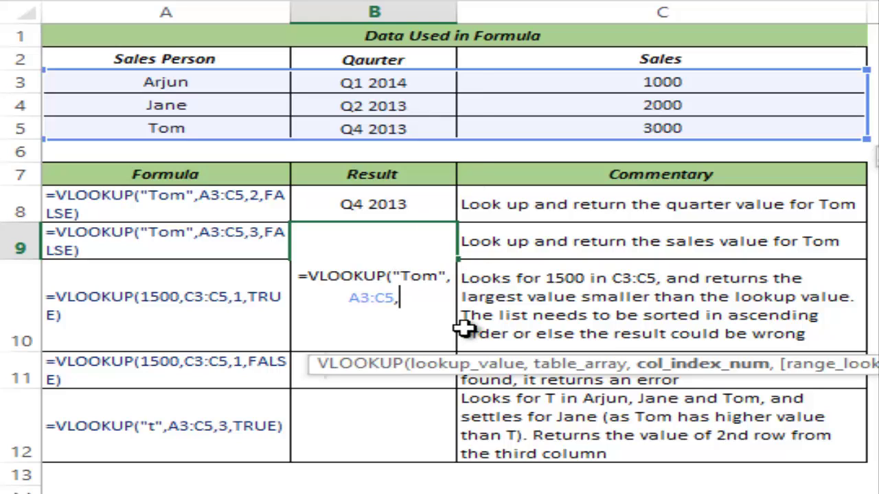
type("3,")
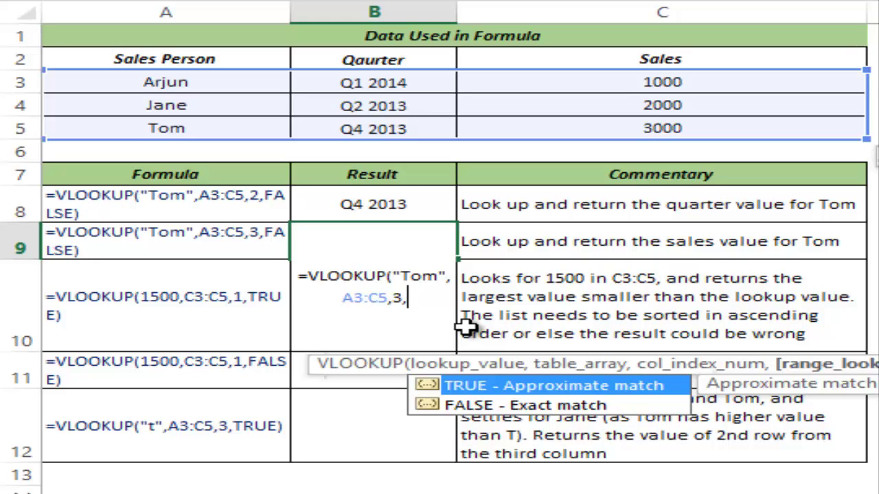
type("0)")
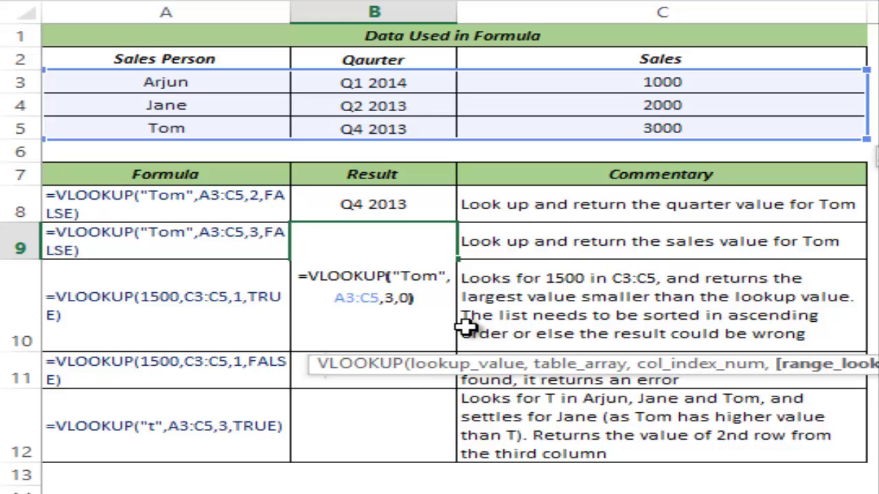
key("ctrl+Return")
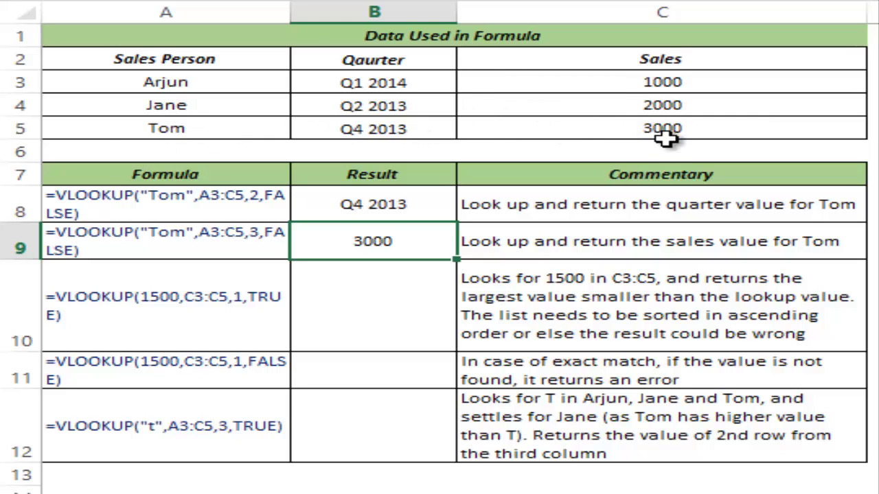
Step: Enter a VLOOKUP in B10 for 1500, using table array C3:C5, column index 1 and TRUE for an approximate match
left_click(420, 292)
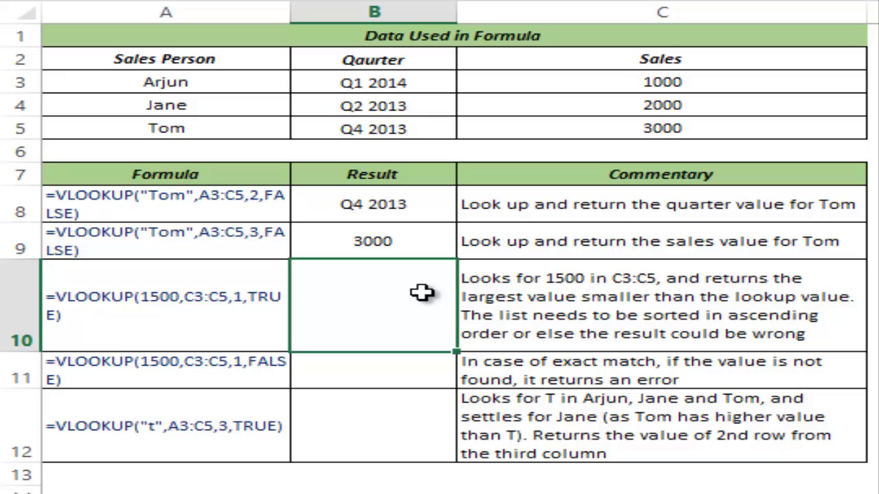
type("=vloo")
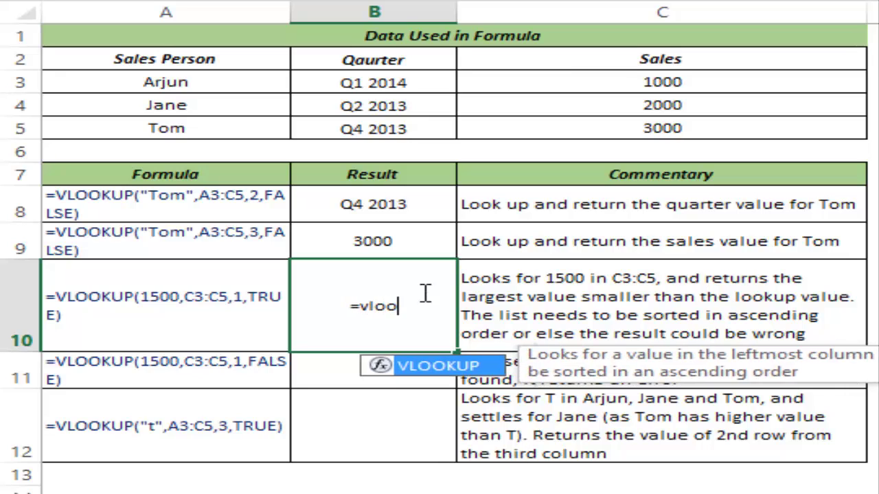
key("Tab")
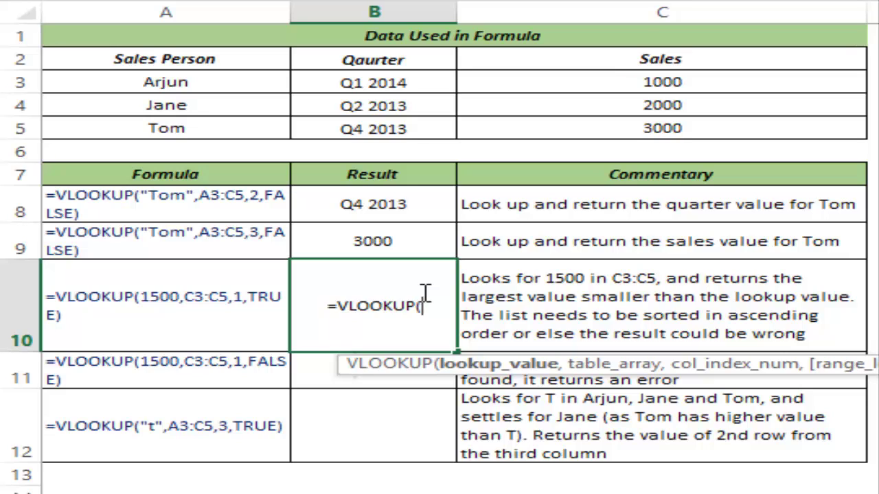
type("1500")
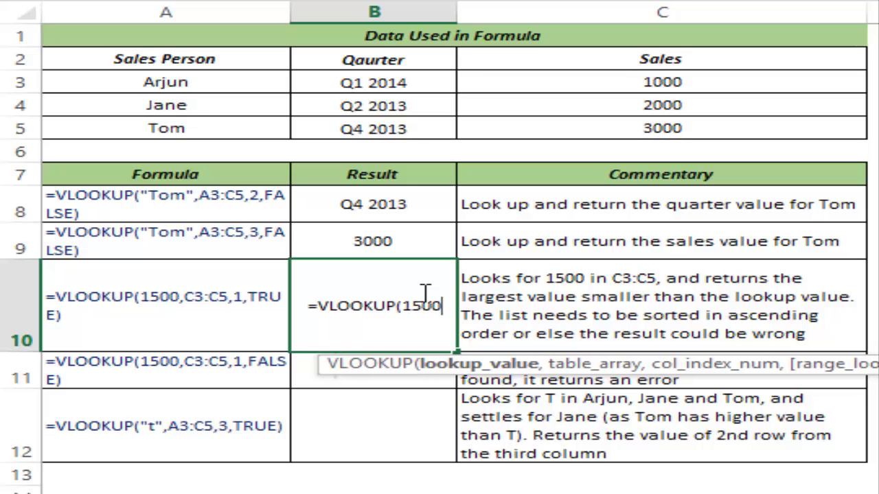
type(",")
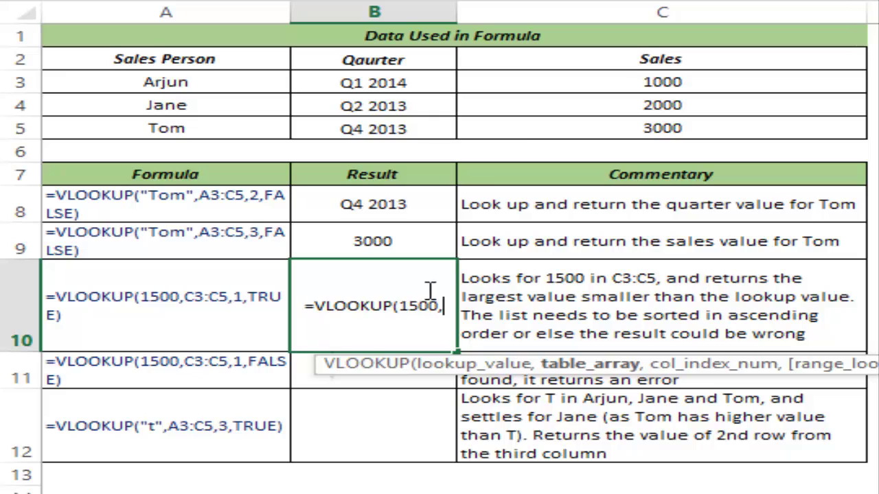
left_click_drag(556, 81, 558, 122)
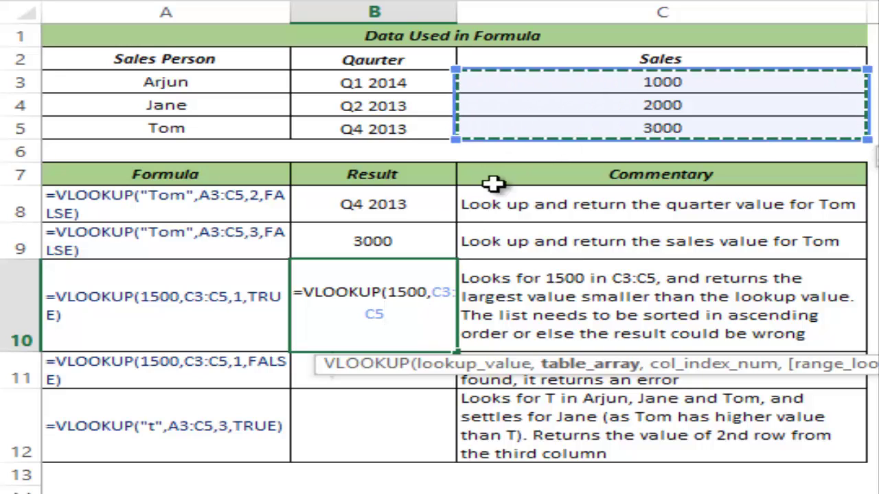
type(",")
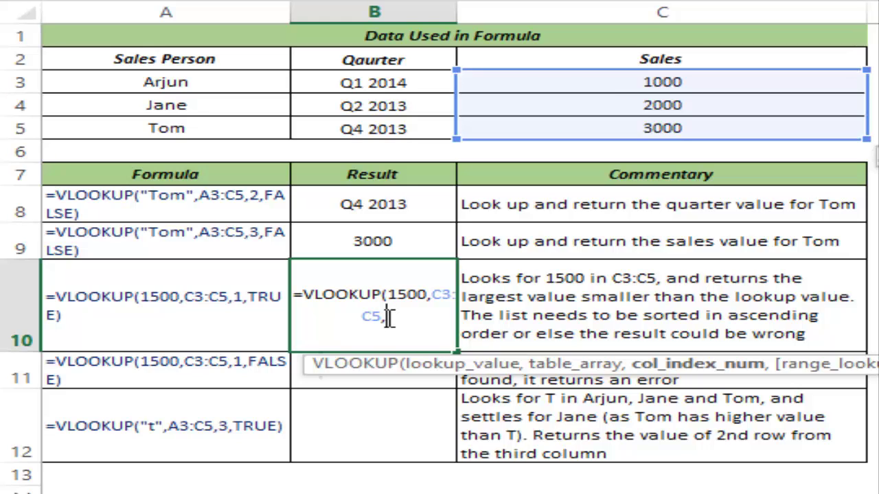
type("1,")
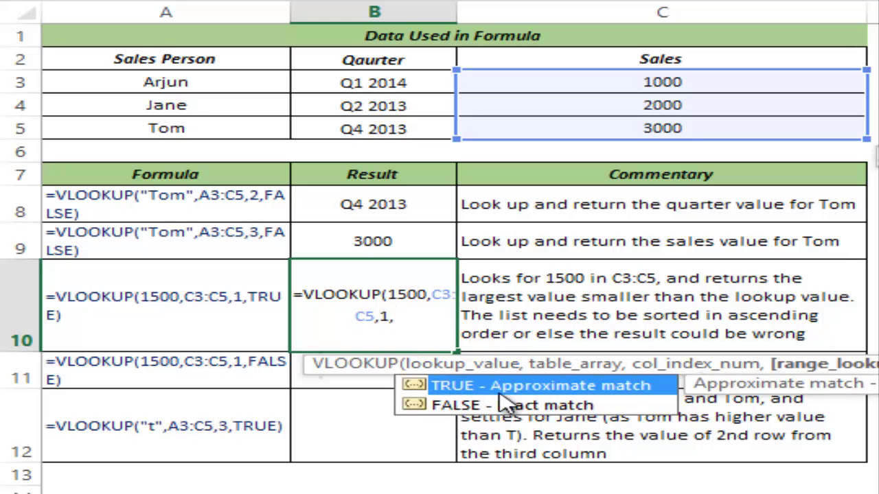
double_click(534, 384)
type(")")
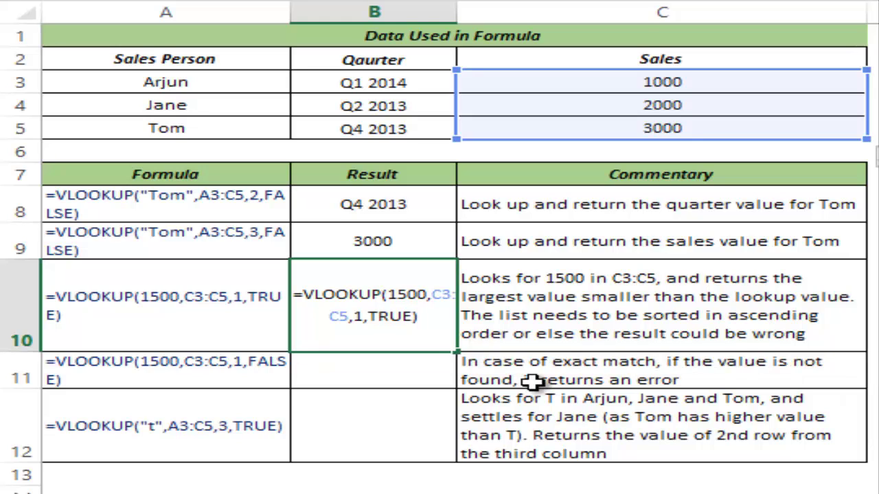
key("ctrl+Return")
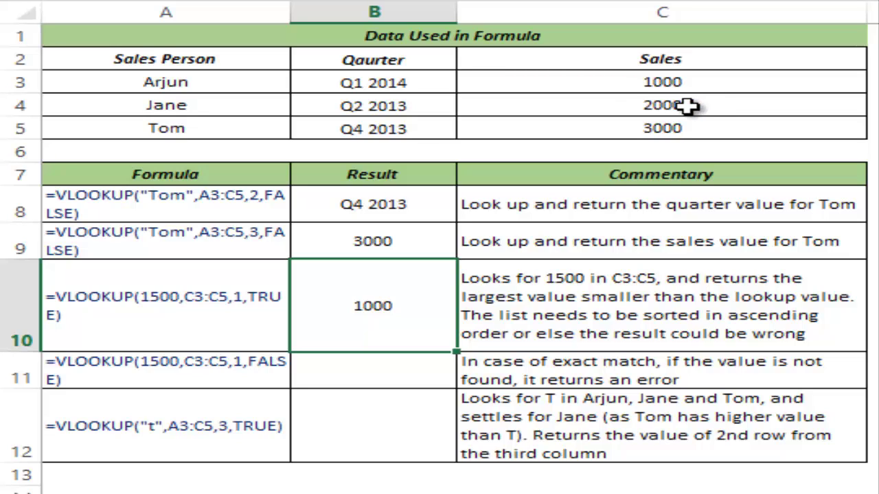
Step: Change the lookup value in the B10 formula to 2500
left_click(609, 82)
left_click(387, 296)
double_click(388, 294)
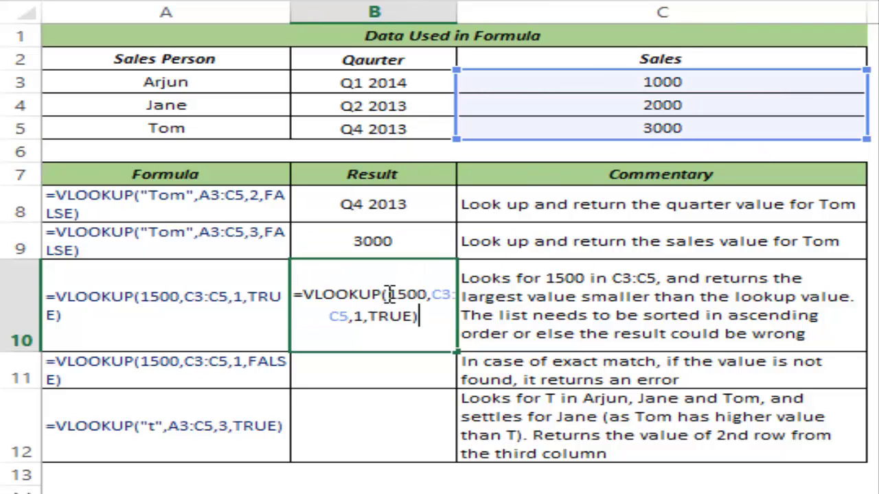
left_click(386, 294)
key("shift+Right")
type("2")
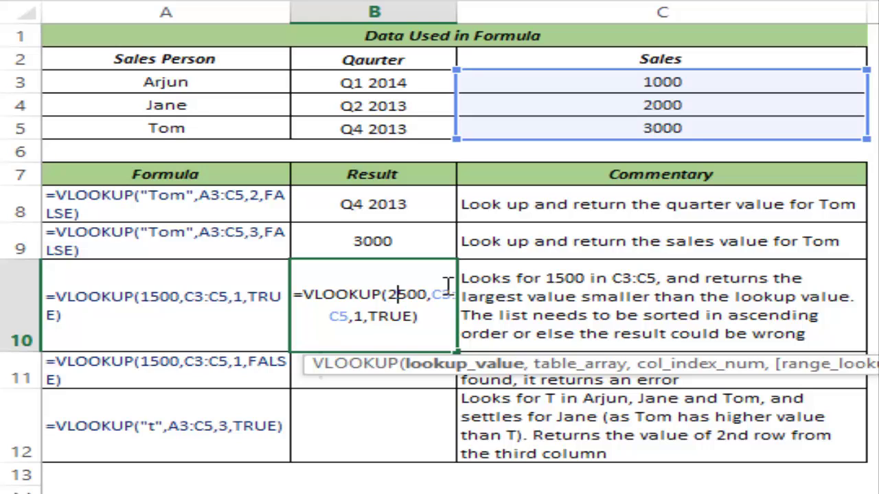
key("ctrl+Return")
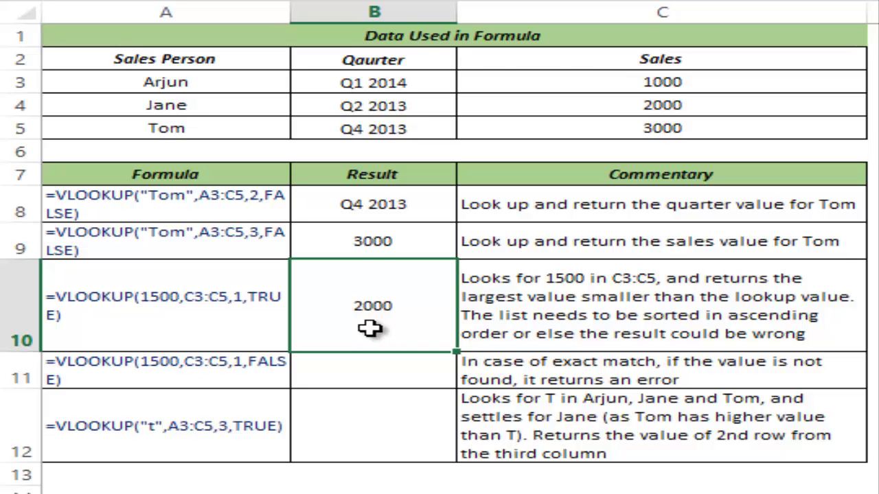
Step: Set the lookup value in the B10 approximate-match formula to 3500, above every sales figure in C3:C5
left_click_drag(560, 82, 560, 124)
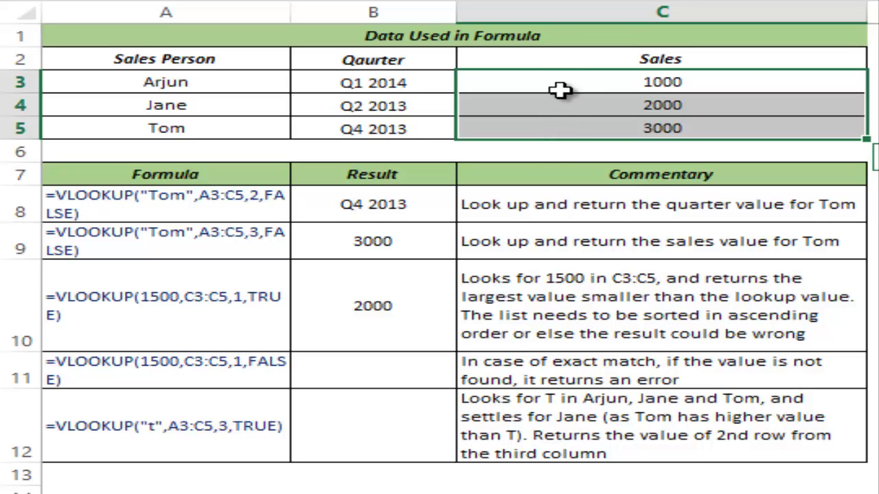
left_click(415, 304)
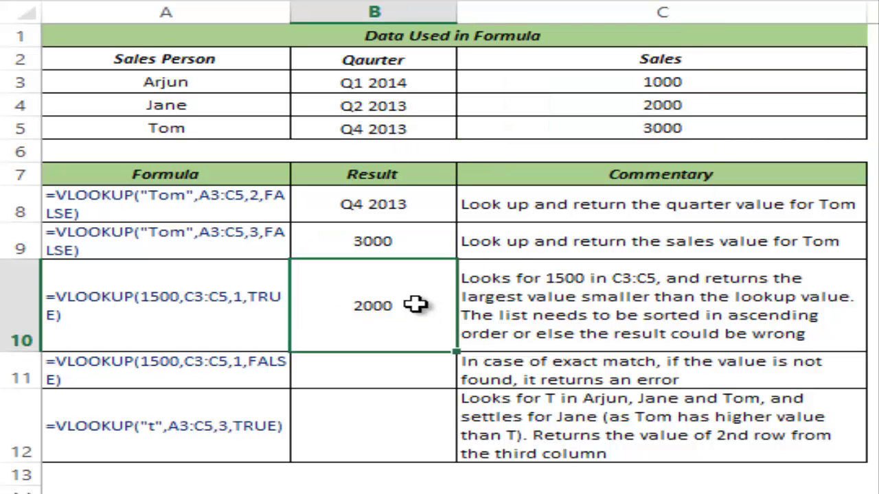
double_click(405, 321)
left_click(407, 293)
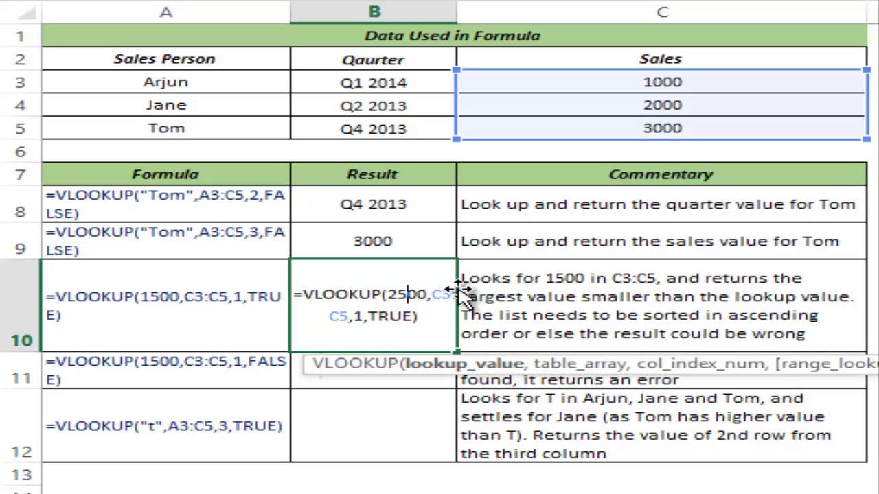
key("Left")
key("Left")
key("shift+Right")
key("shift+Right")
type("35")
key("ctrl+Return")
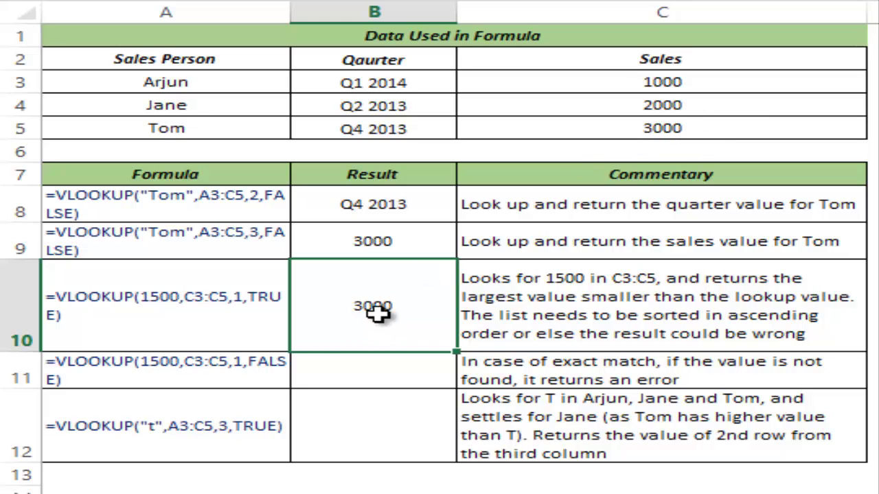
Step: Enter a VLOOKUP in B11 for 1500, using table array C3:C5, column index 1 and 0 for an exact match
left_click(373, 364)
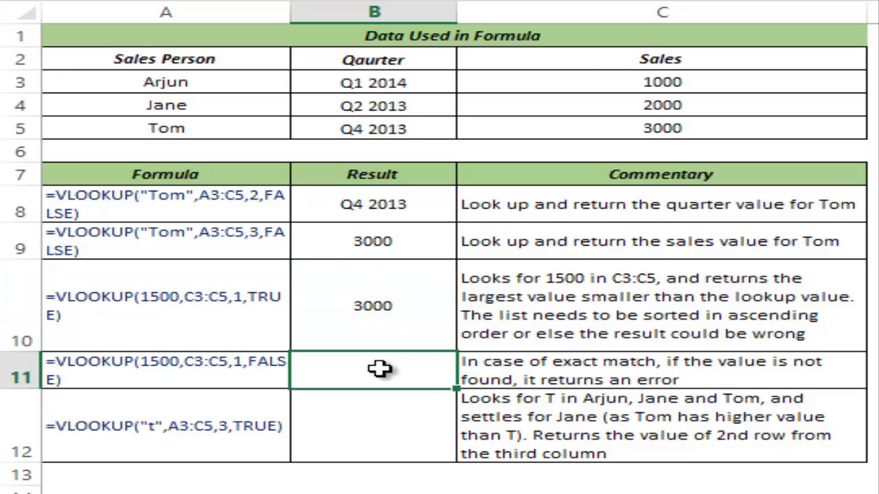
type("=vloo")
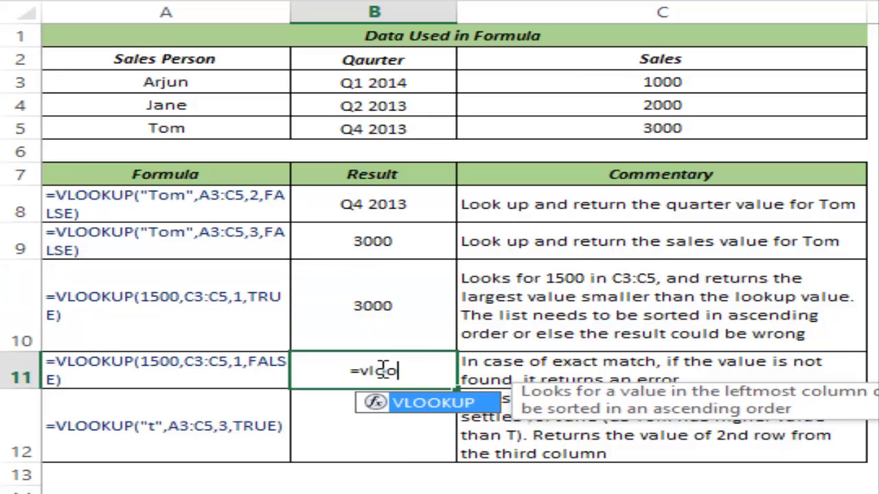
key("Tab")
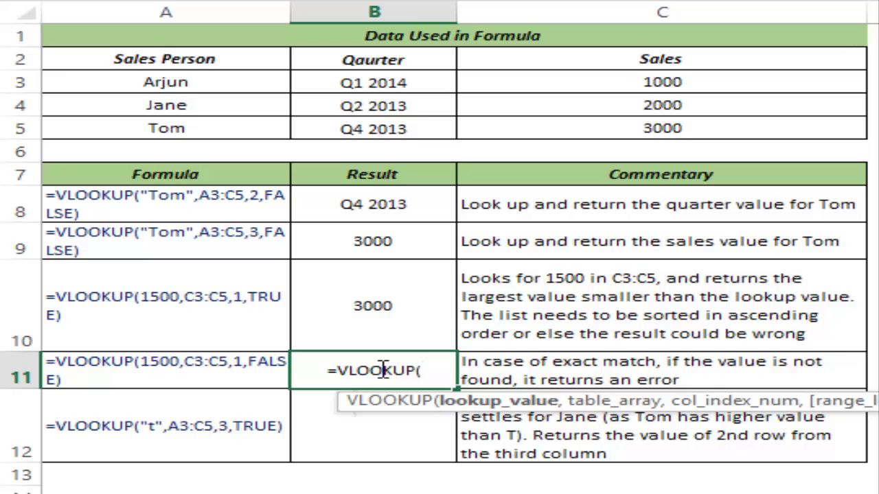
type("1500,")
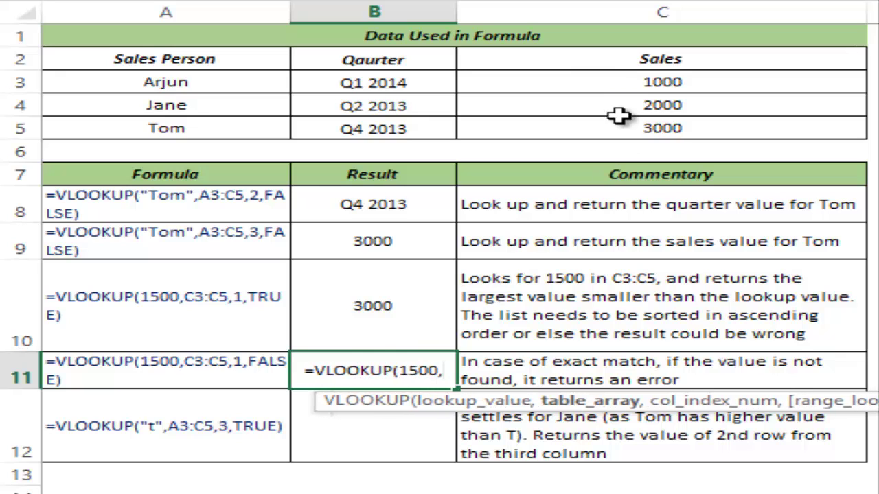
left_click_drag(615, 82, 614, 130)
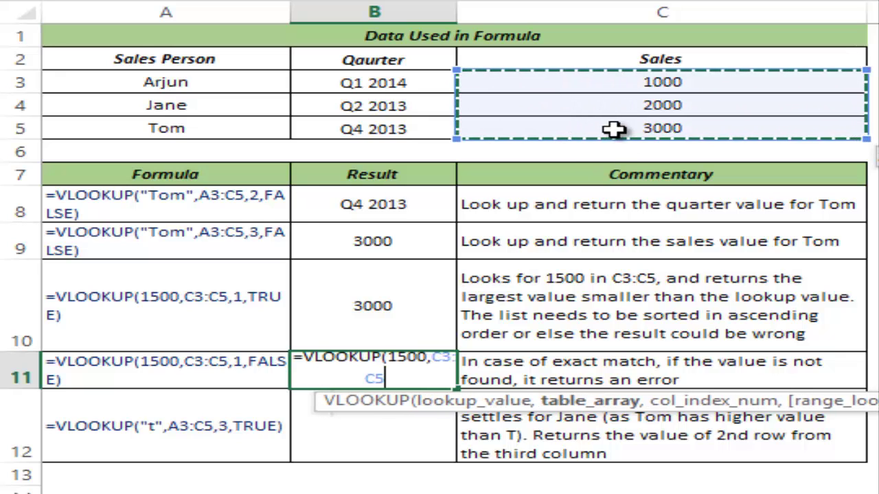
type("1,")
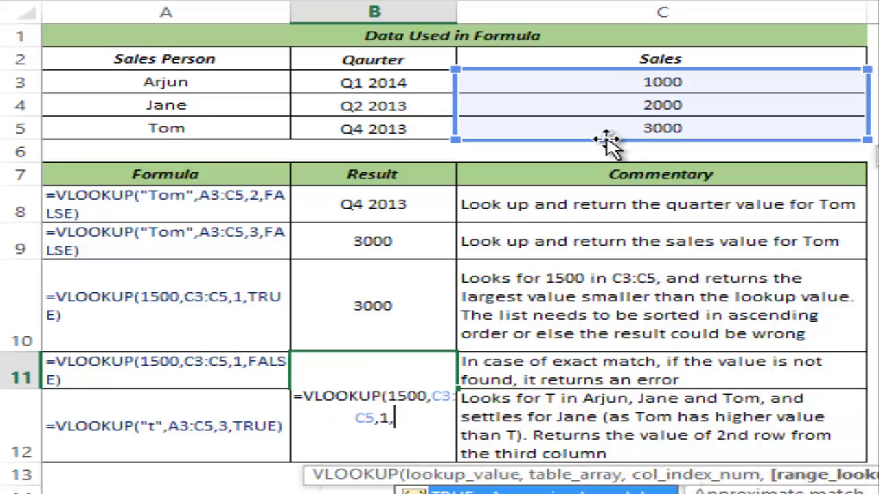
type("0")
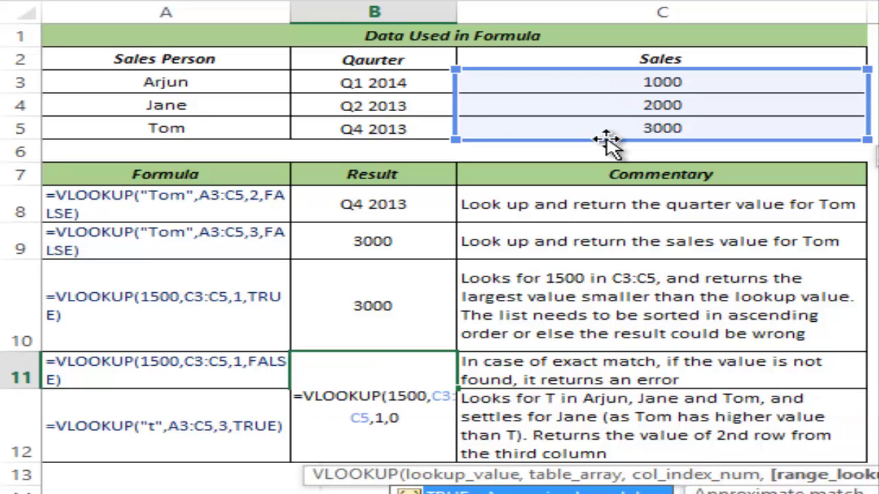
type(")")
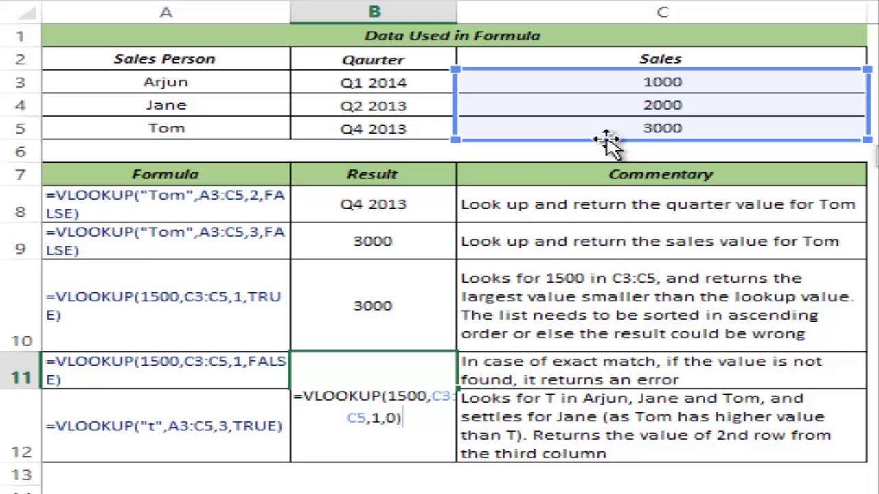
key("ctrl+Return")
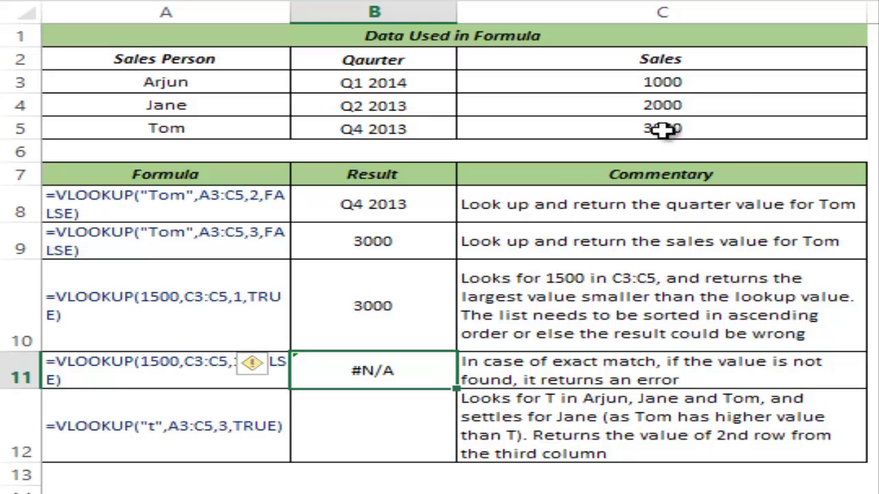
Step: Change the sales value in C4 to 1500 to test the exact match in B11, and restore it to 2000
left_click(659, 103)
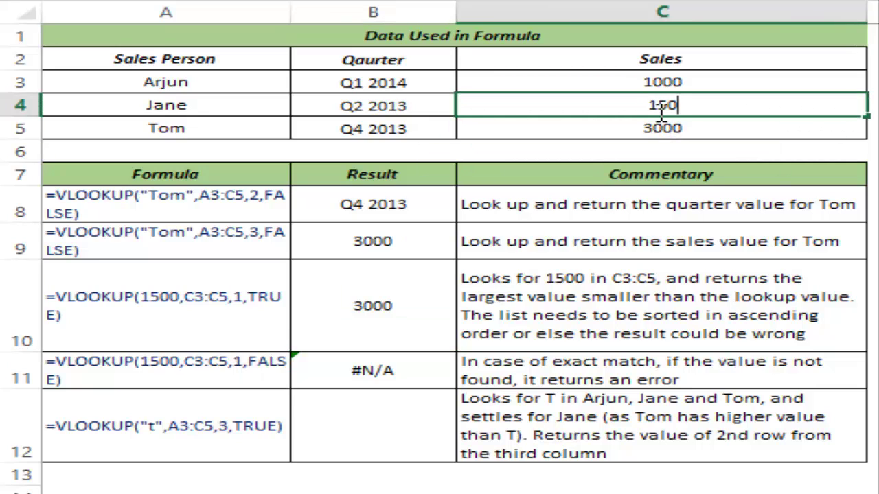
key("Return")
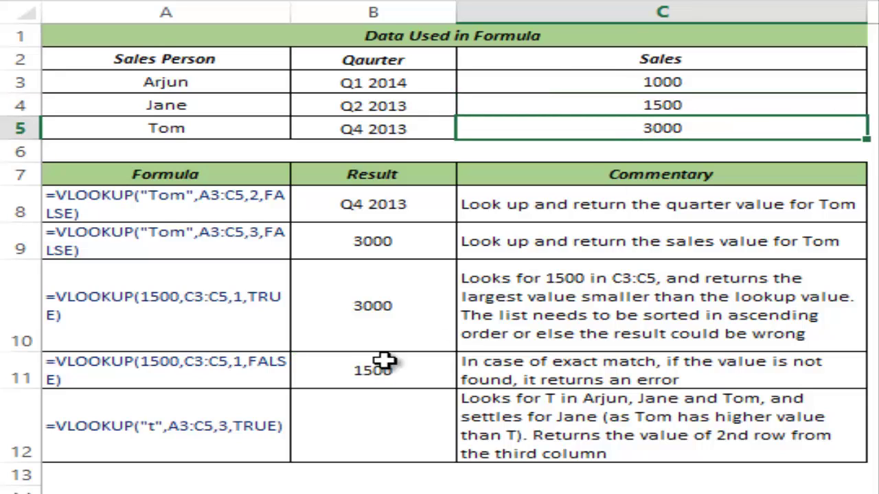
left_click(598, 108)
type("2000")
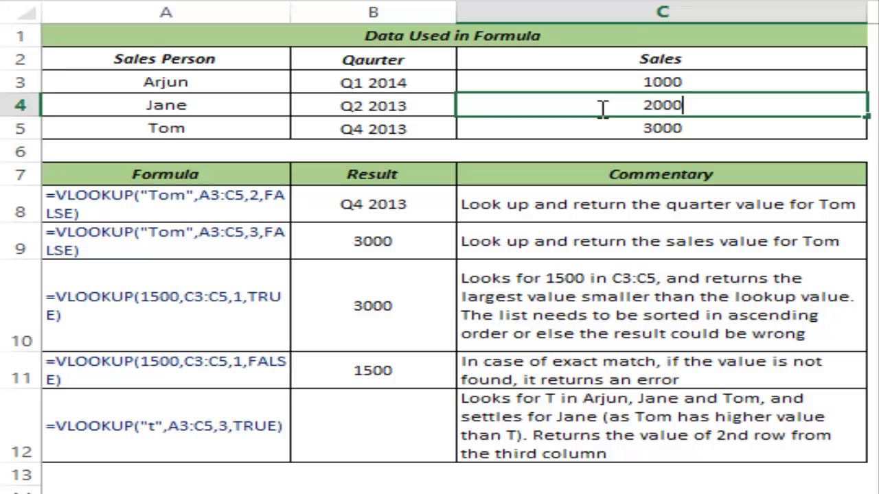
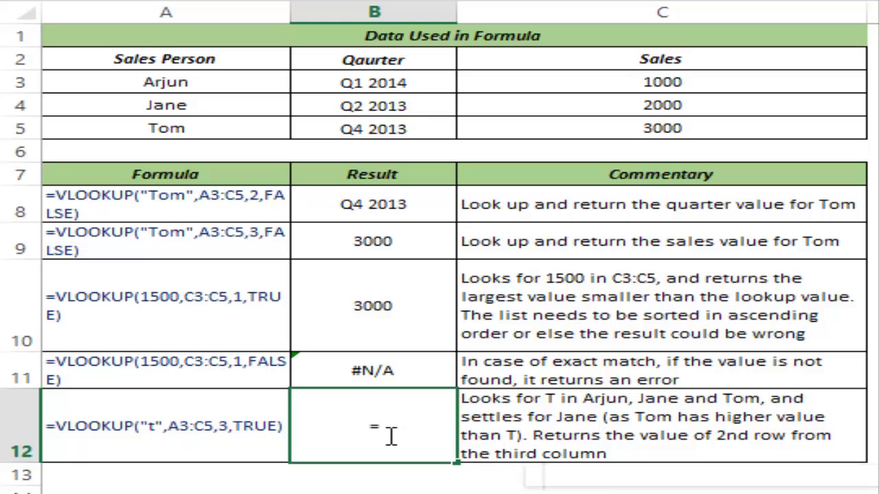
Step: Enter a VLOOKUP in B12 for "t", using table array A3:C5, column index 3 and 1 for an approximate match
type("vlo")
key("Tab")
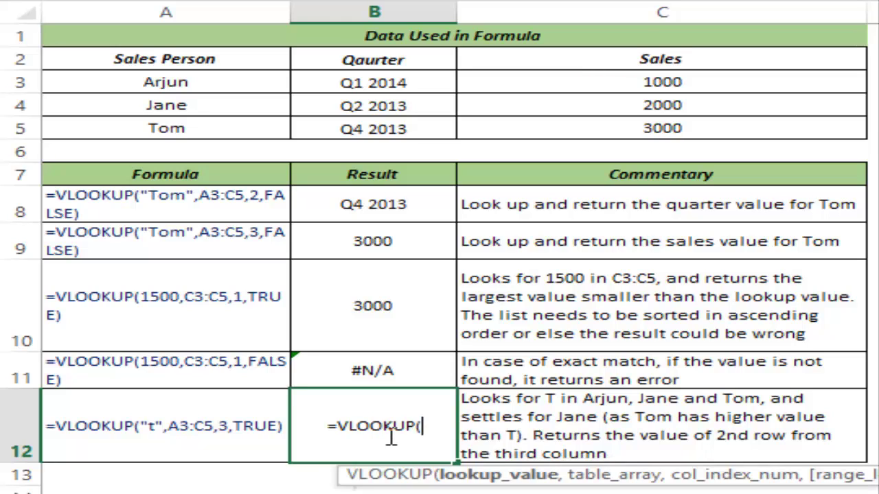
type("\"t")
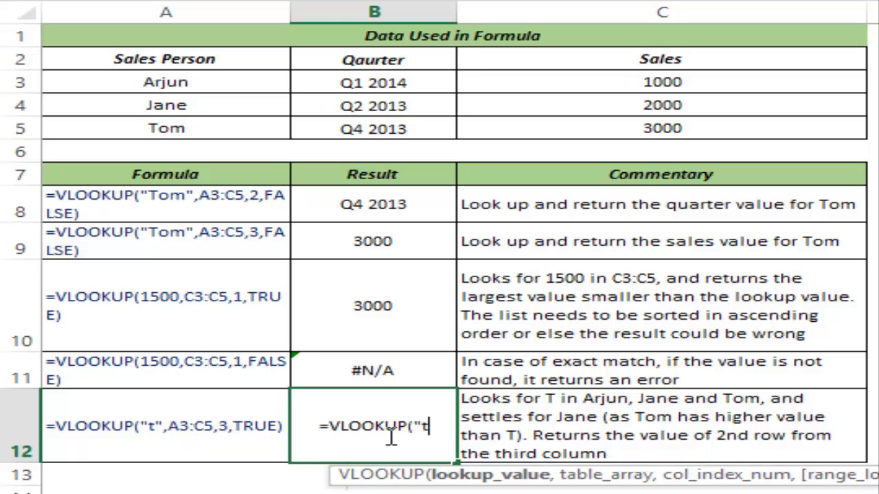
type("\"")
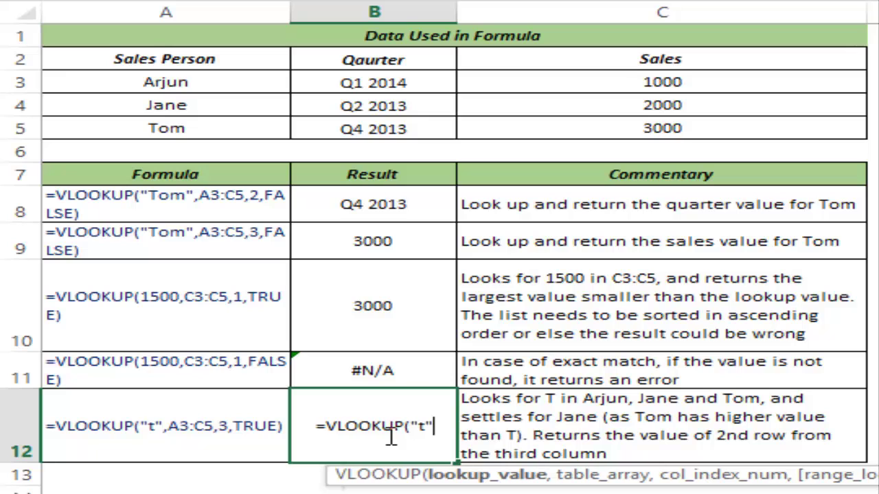
type(",")
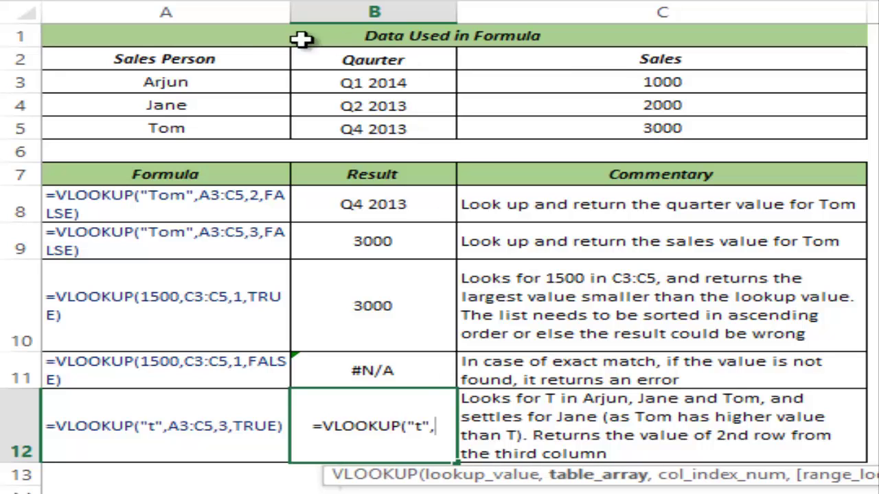
left_click_drag(180, 82, 565, 130)
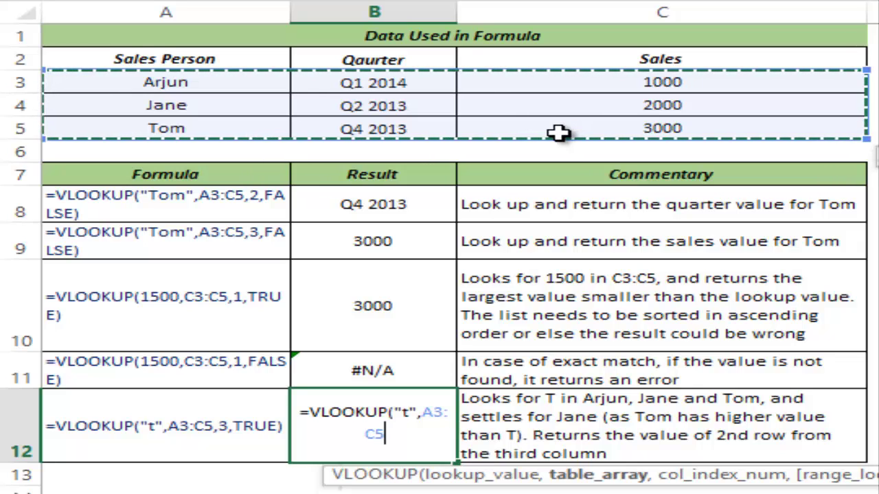
type(",")
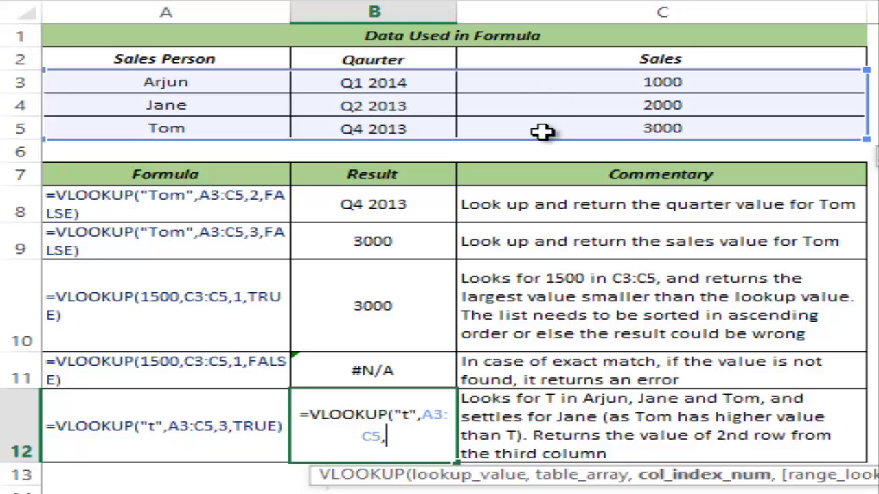
type("3")
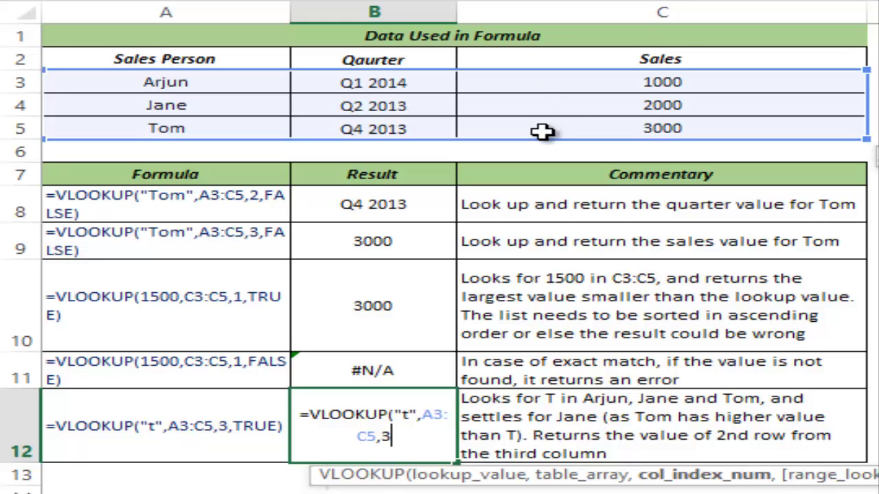
type(",1")
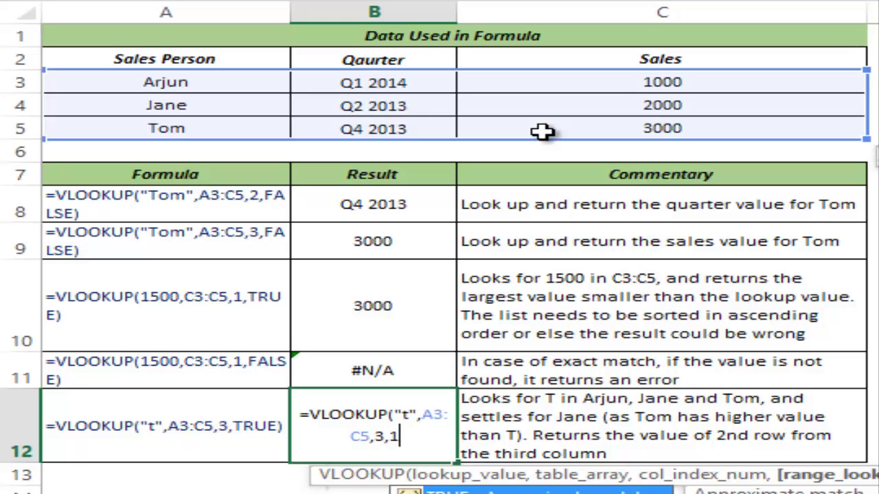
type(")")
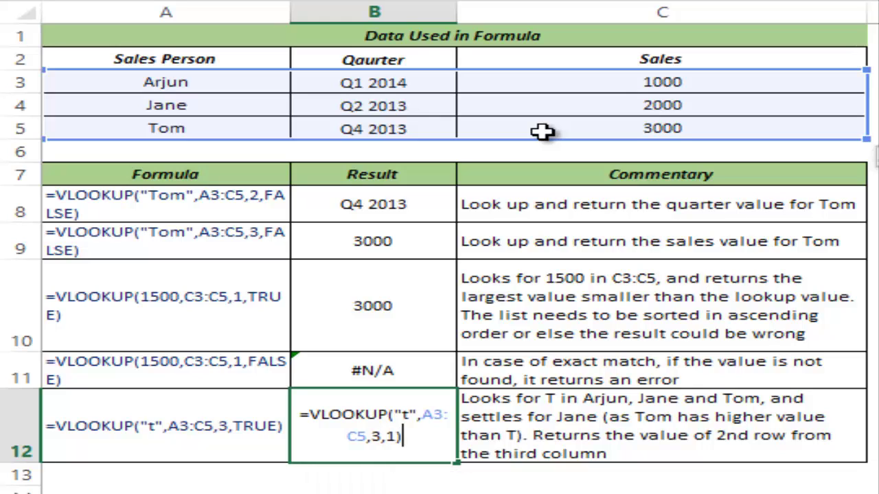
key("ctrl+Return")
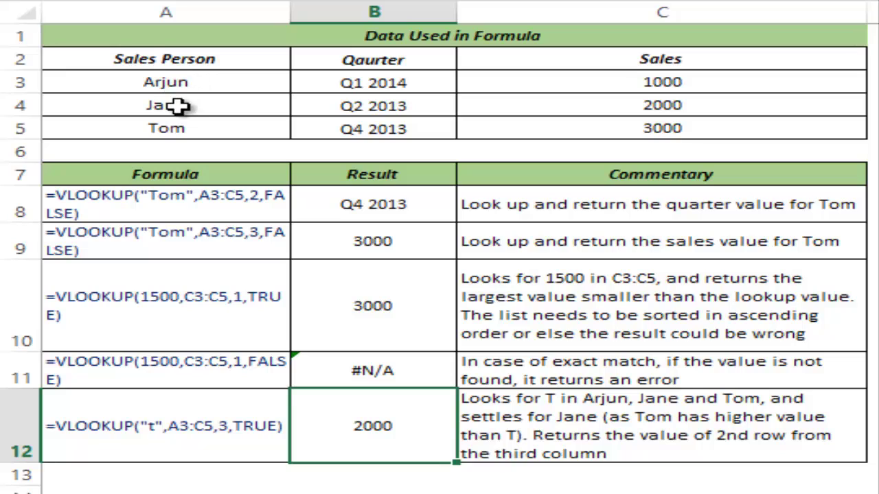
Step: Shorten the sales person entry in A5 to T to test the approximate match in B12
left_click(134, 84)
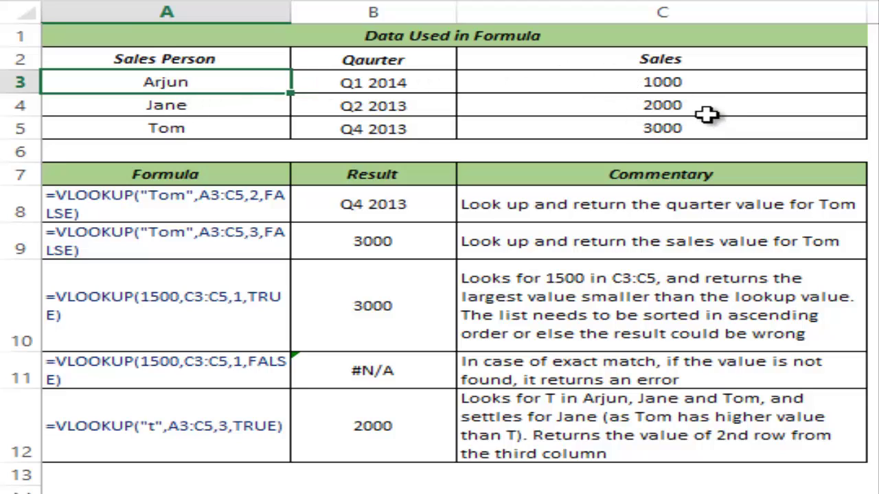
left_click(216, 133)
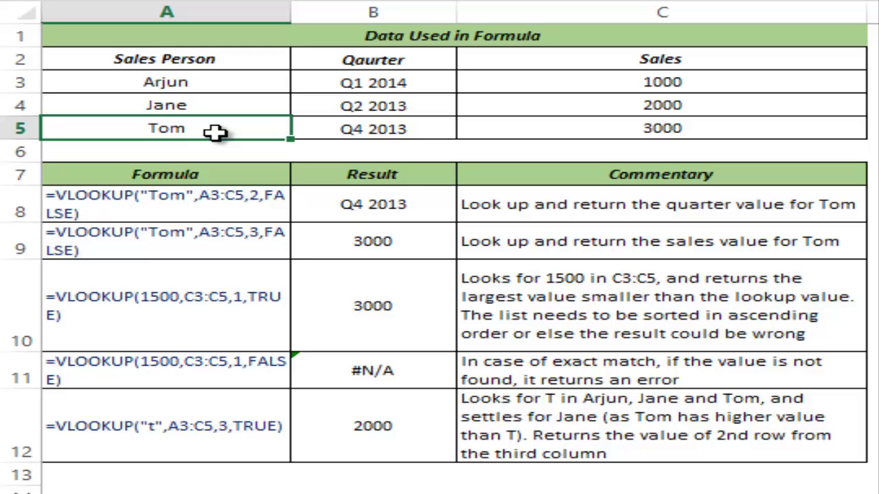
double_click(217, 133)
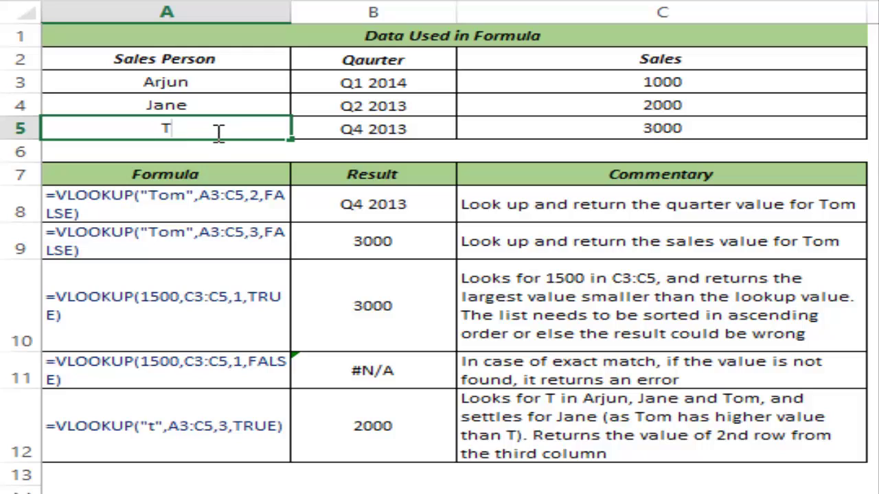
key("Return")
left_click(212, 133)
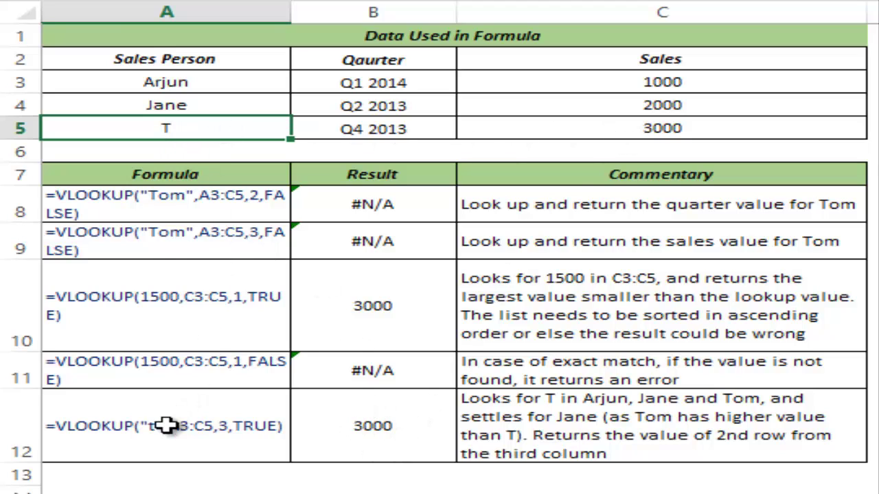
Step: Change the sales person entry in A5 to Ta to retest the approximate match in B12
double_click(138, 132)
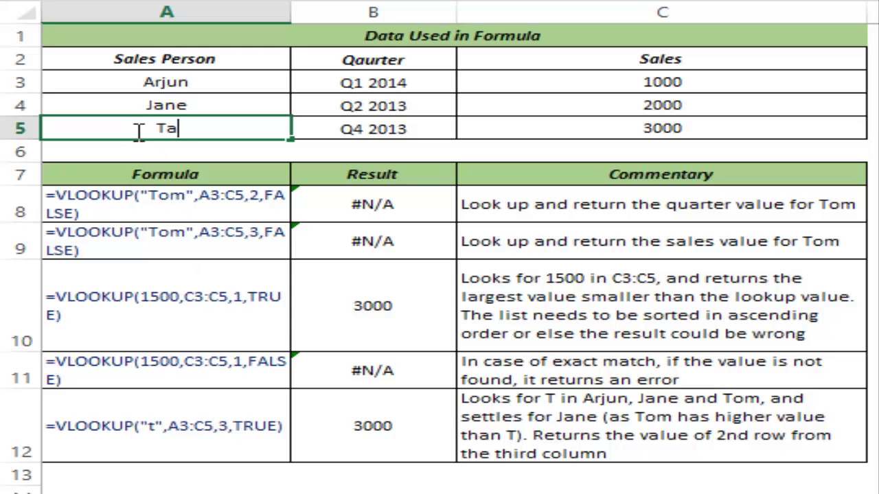
key("Return")
left_click(134, 131)
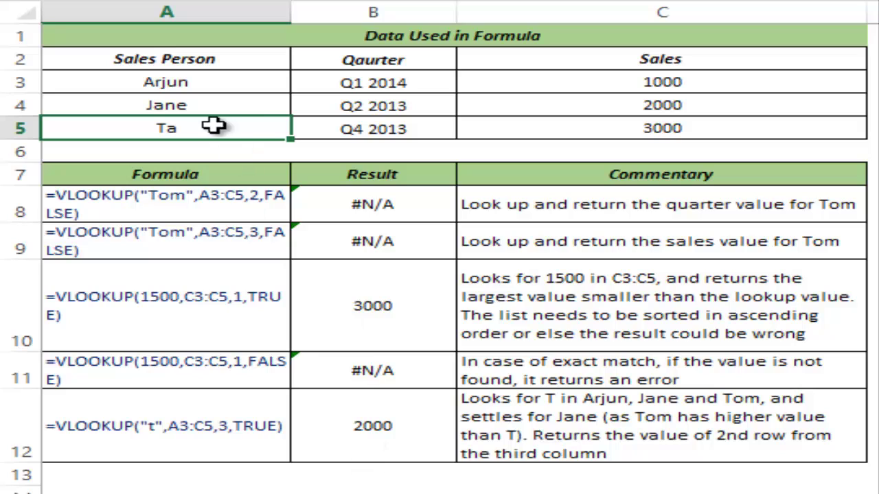